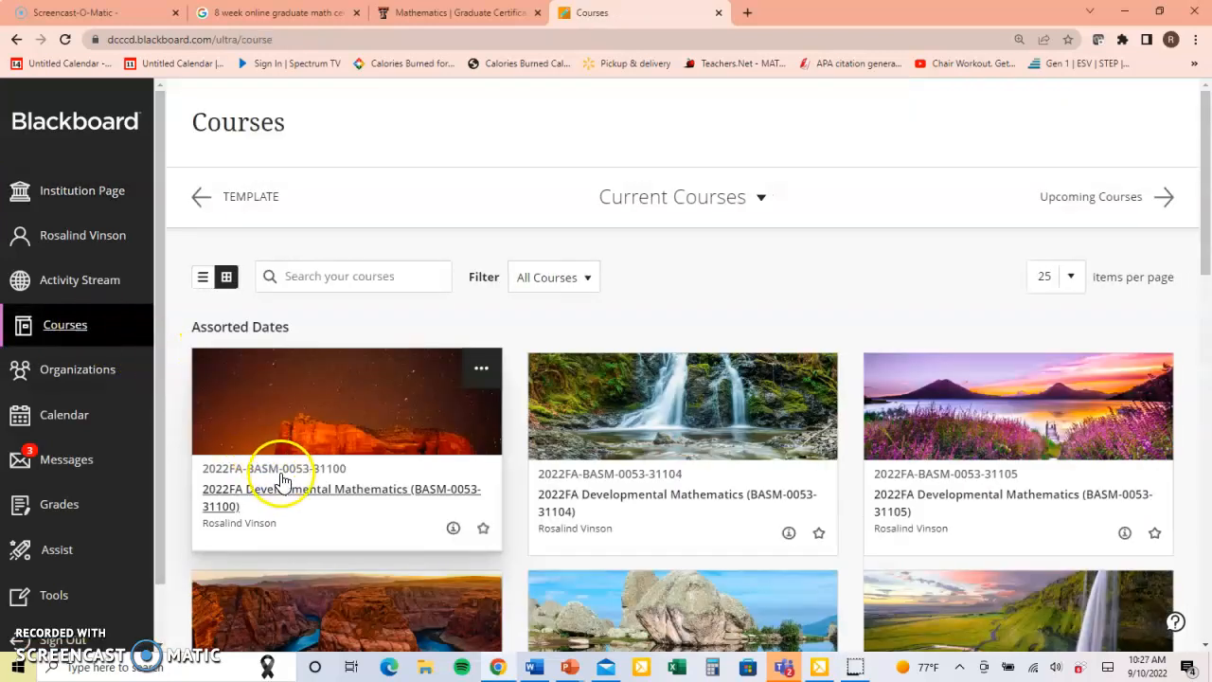
{"action": "scroll", "coordinate": [587, 464], "scroll_direction": "down", "scroll_amount": 3}
{"action": "scroll", "coordinate": [671, 447], "scroll_direction": "down", "scroll_amount": 3}
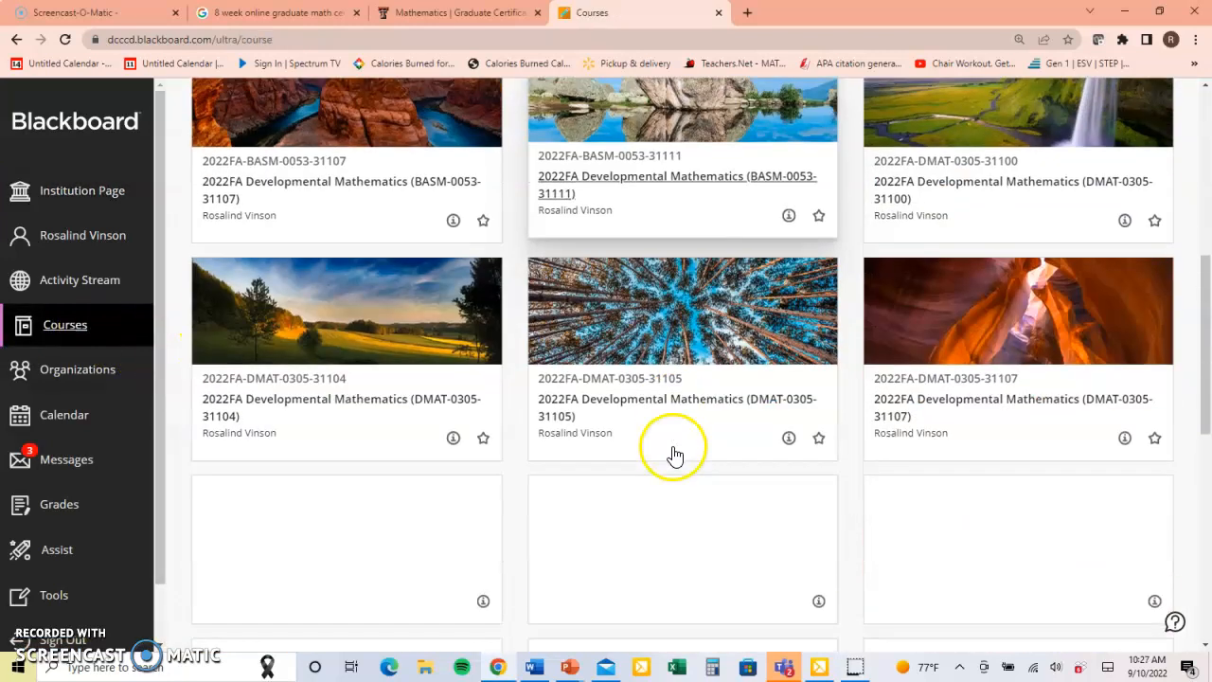
Open the 2022FA Developmental Mathematics (DMAT-0305-31105) course from the Courses grid.
{"action": "left_click", "coordinate": [606, 407]}
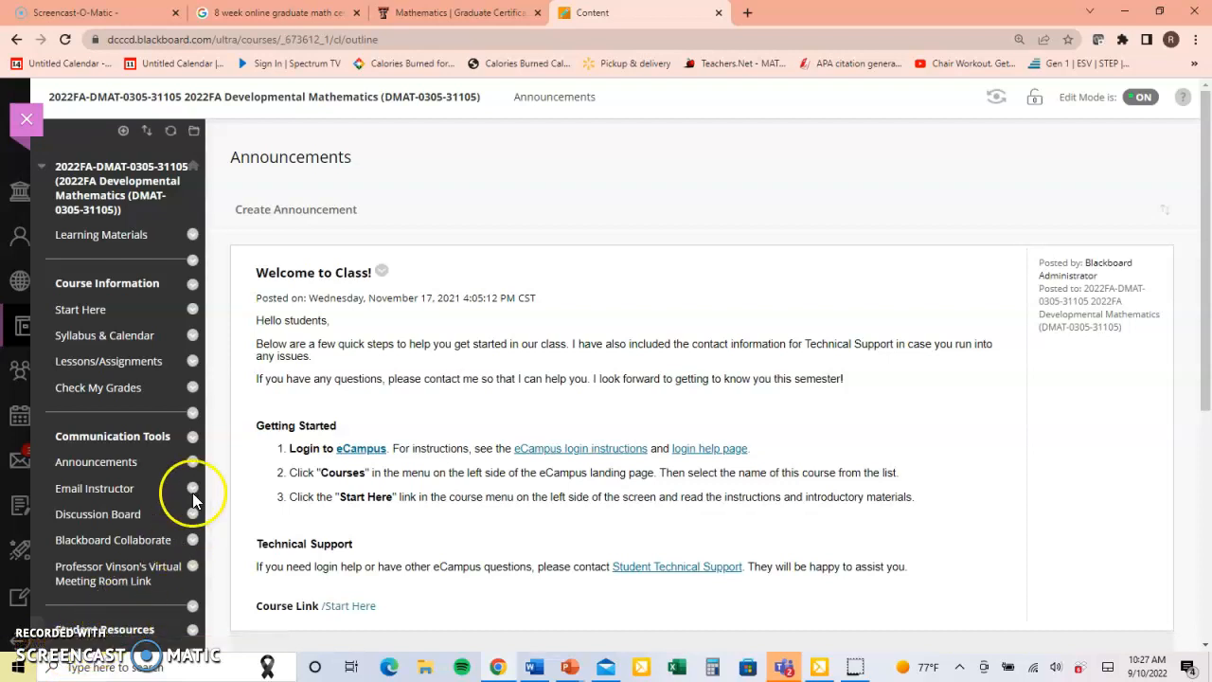
Go to Lessons/Assignments and open the Comprehensive Knowledge Check Information folder.
{"action": "left_click", "coordinate": [108, 361]}
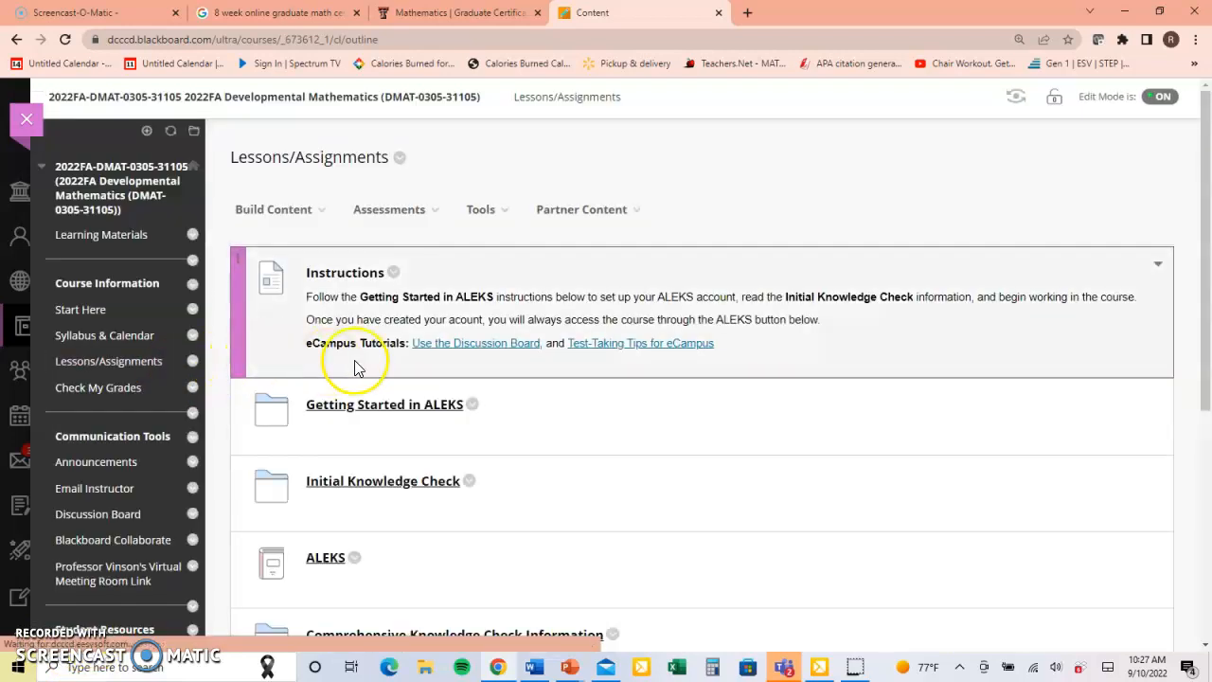
{"action": "scroll", "coordinate": [379, 378], "scroll_direction": "down", "scroll_amount": 2}
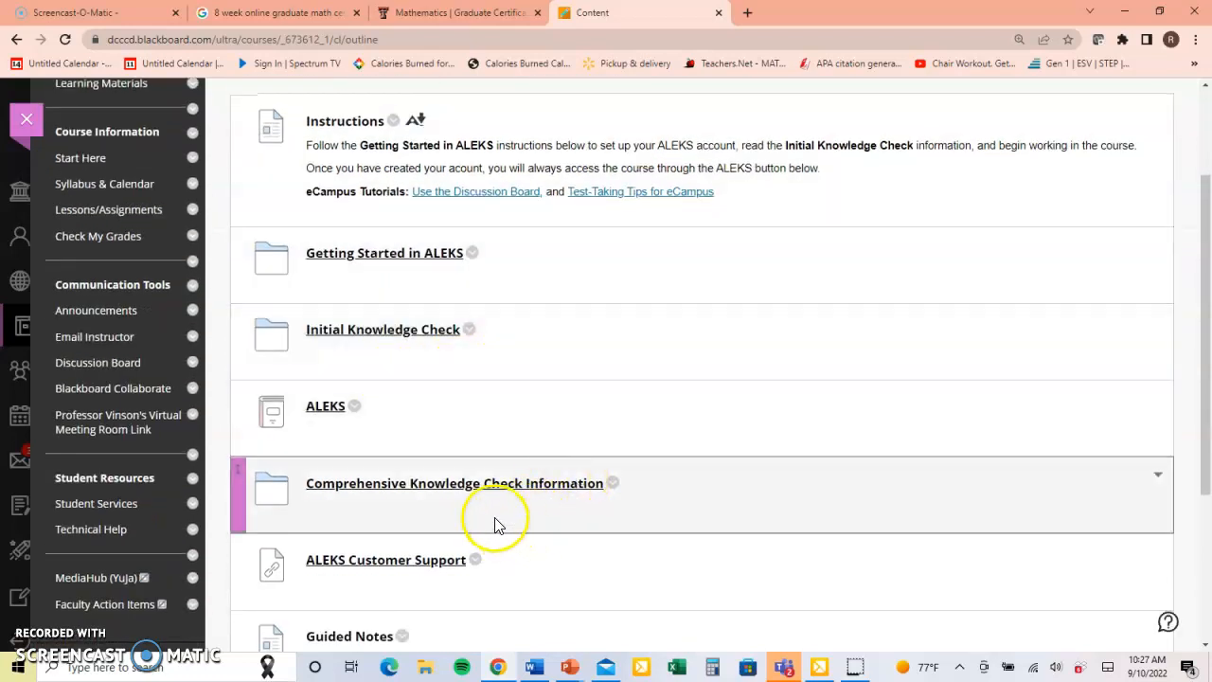
{"action": "left_click", "coordinate": [431, 488]}
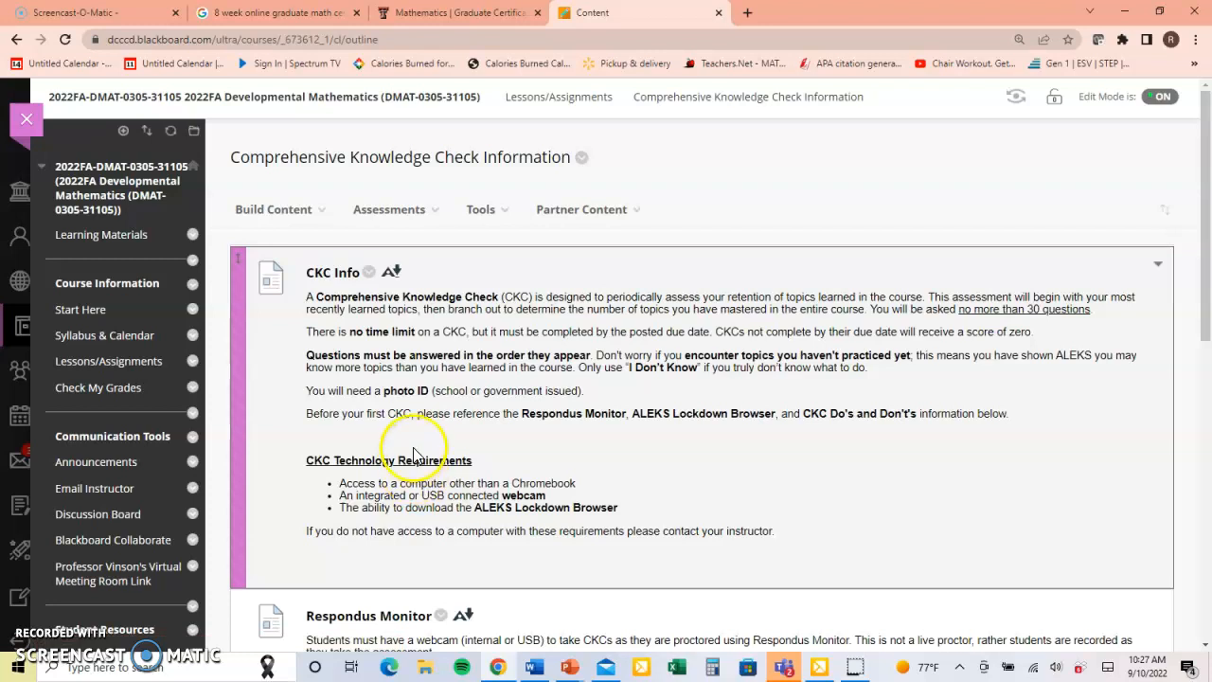
{"action": "scroll", "coordinate": [426, 378], "scroll_direction": "down", "scroll_amount": 3}
{"action": "scroll", "coordinate": [426, 379], "scroll_direction": "down", "scroll_amount": 3}
{"action": "scroll", "coordinate": [426, 379], "scroll_direction": "down", "scroll_amount": 3}
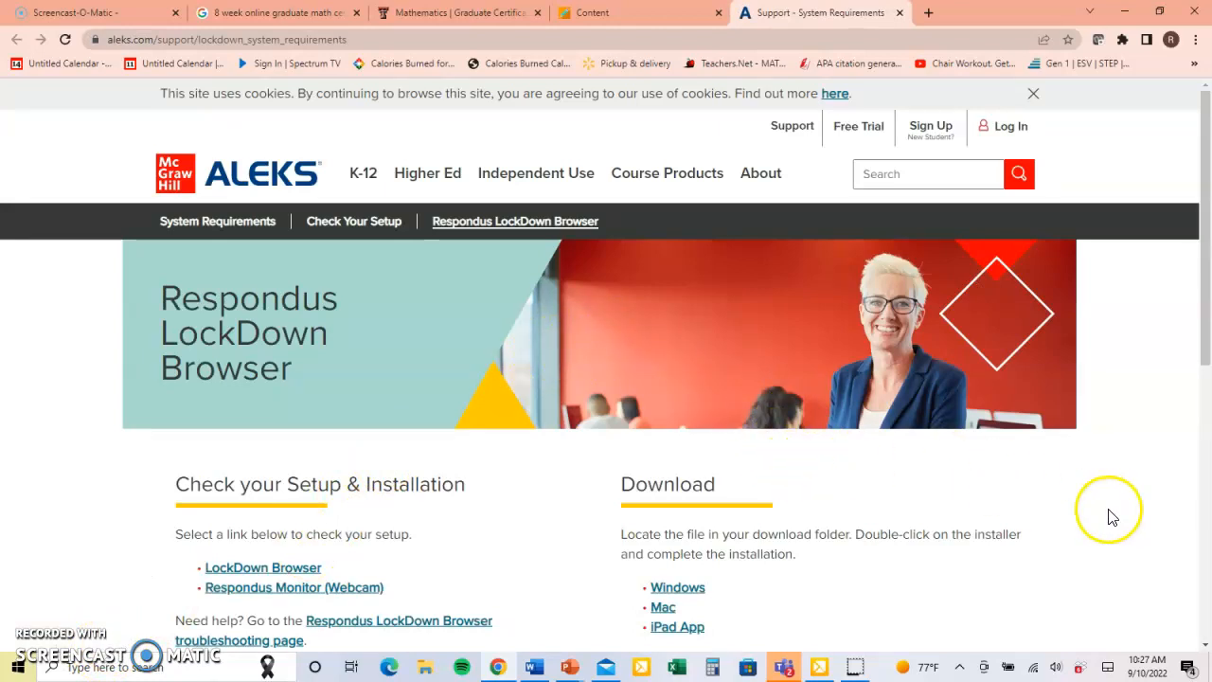
{"action": "scroll", "coordinate": [1092, 496], "scroll_direction": "down", "scroll_amount": 2}
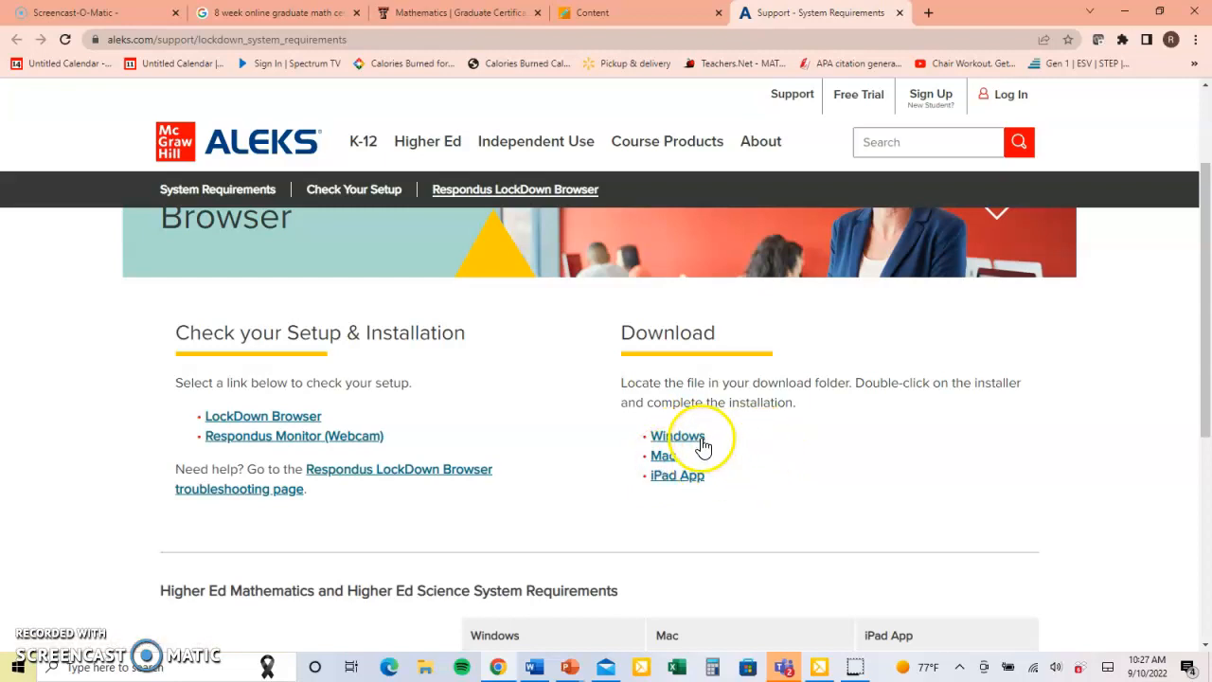
Download the Windows LockDown Browser installer and launch the downloaded .exe.
{"action": "left_click", "coordinate": [678, 436]}
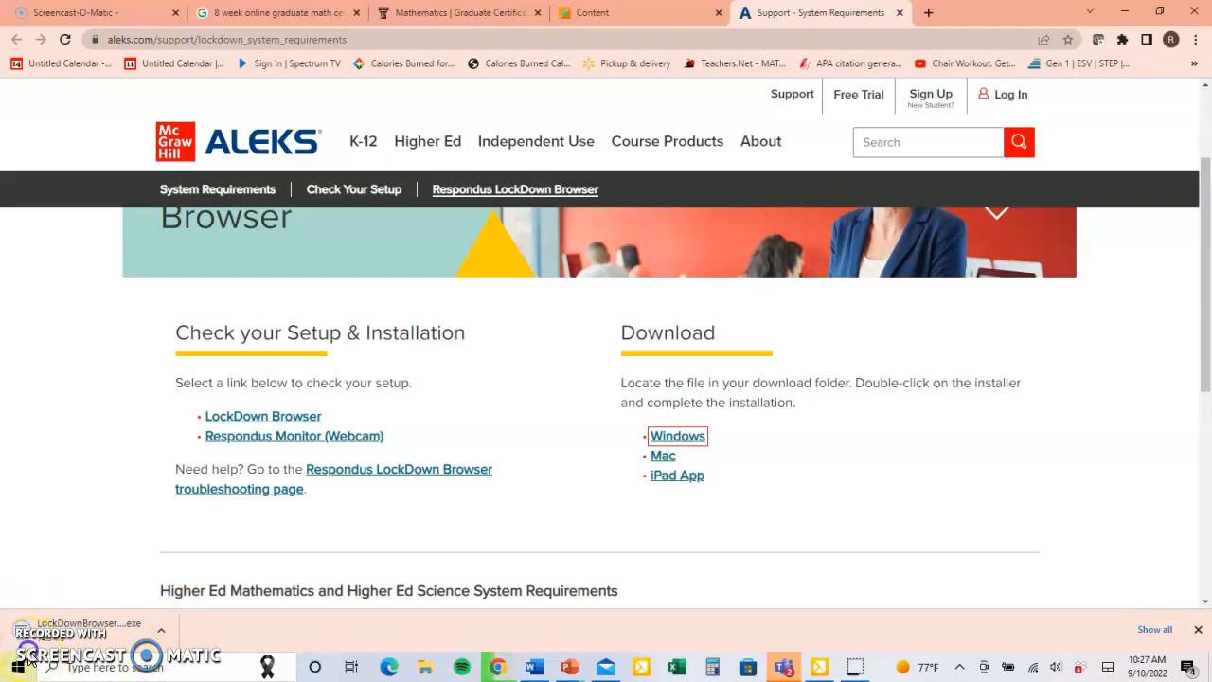
{"action": "left_click", "coordinate": [103, 633]}
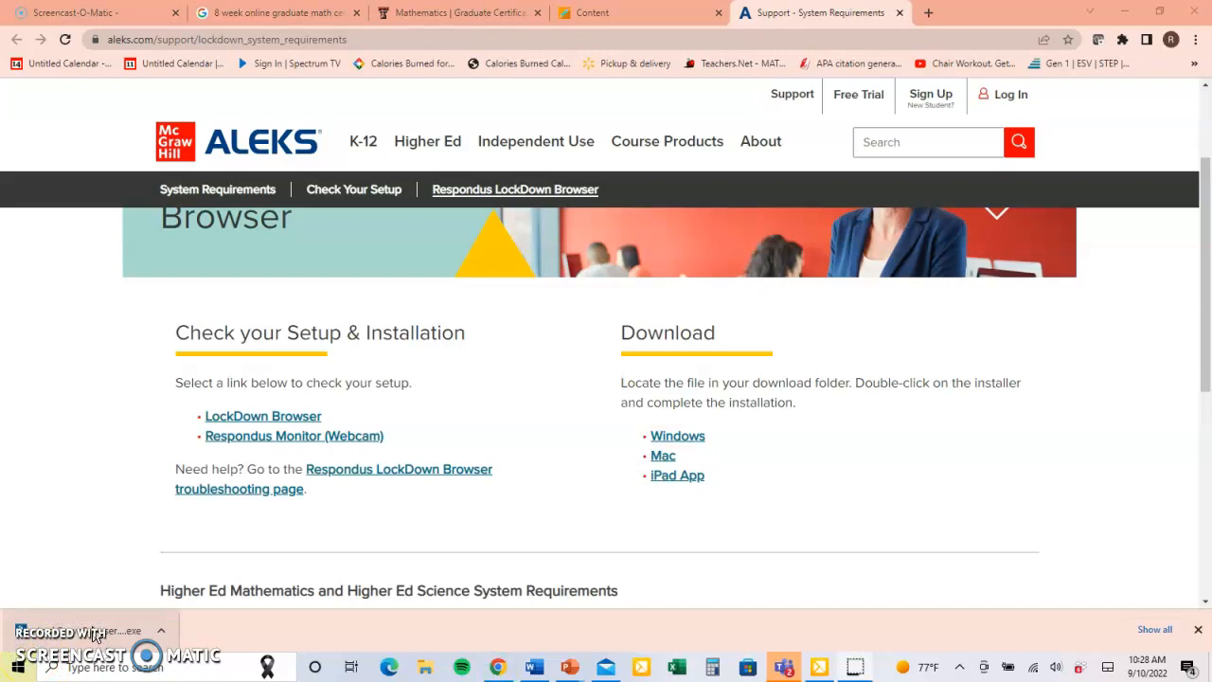
Install Respondus LockDown Browser OEM in English (United States) and finish the wizard.
{"action": "left_click", "coordinate": [93, 632]}
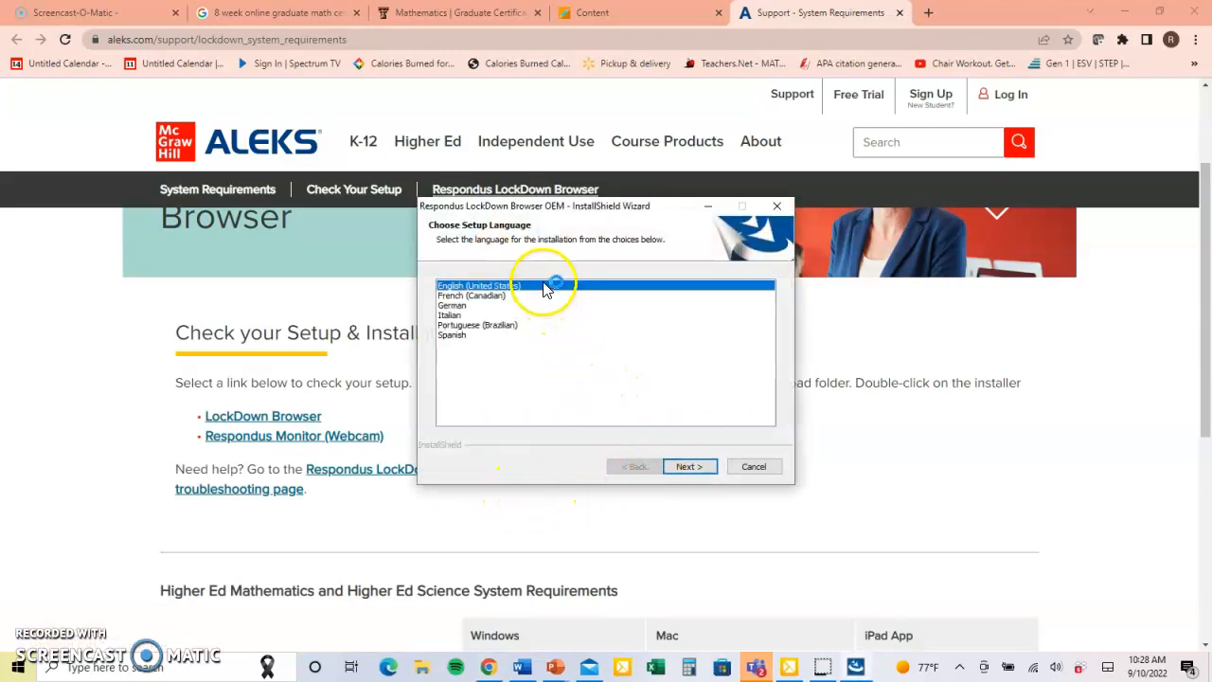
{"action": "left_click", "coordinate": [690, 466]}
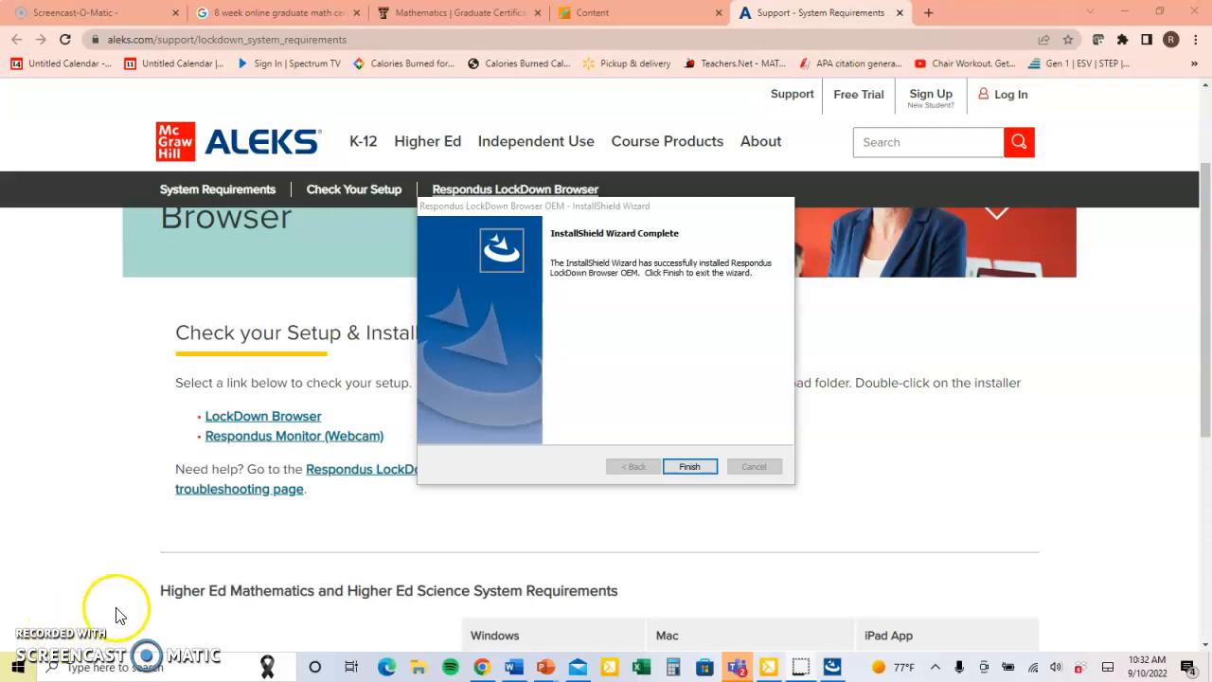
{"action": "left_click", "coordinate": [692, 466]}
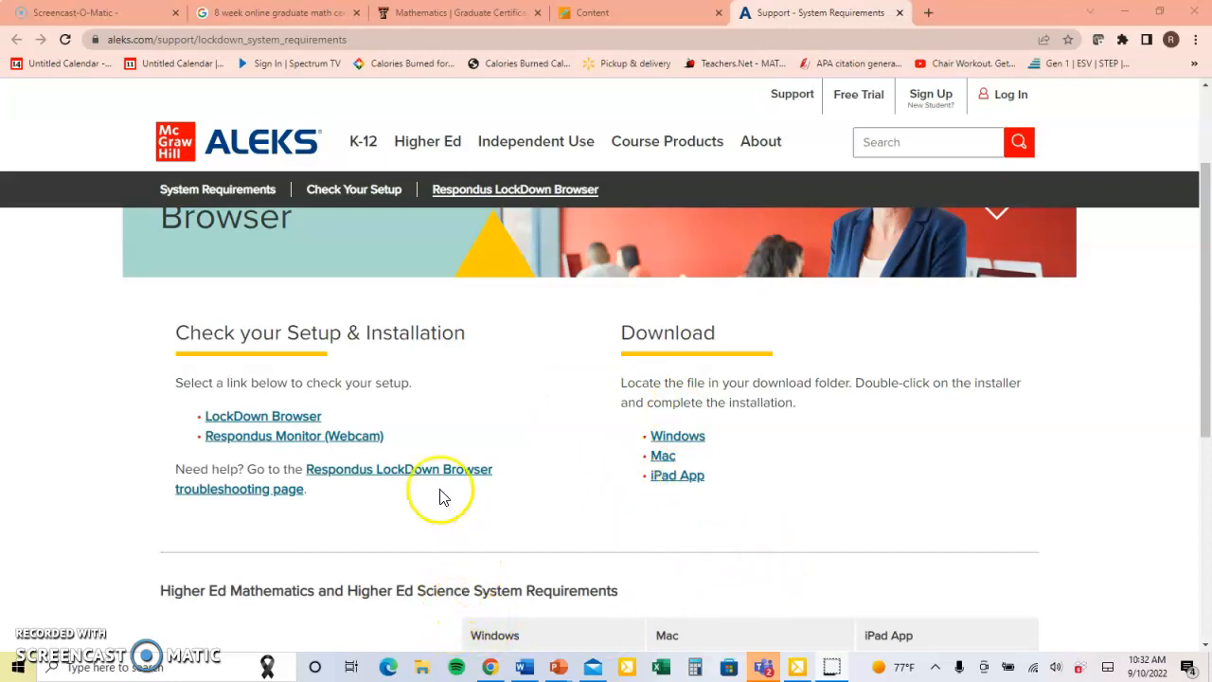
Run the LockDown Browser setup check so it reports Installed.
{"action": "left_click", "coordinate": [300, 420]}
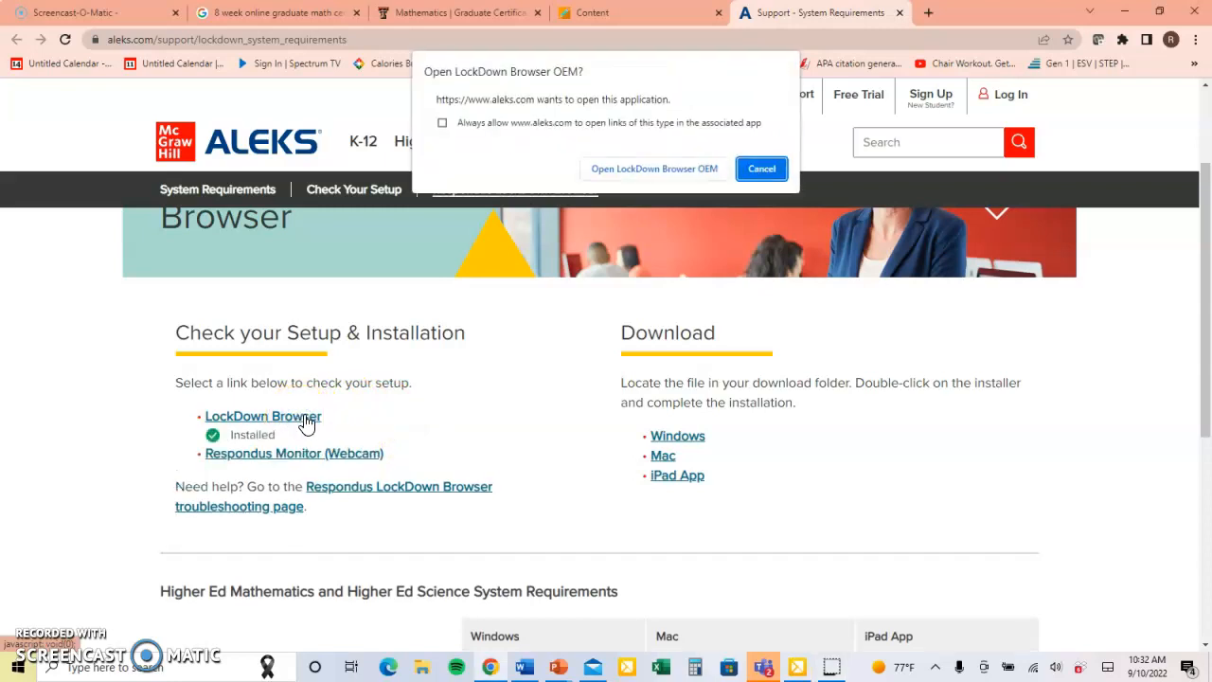